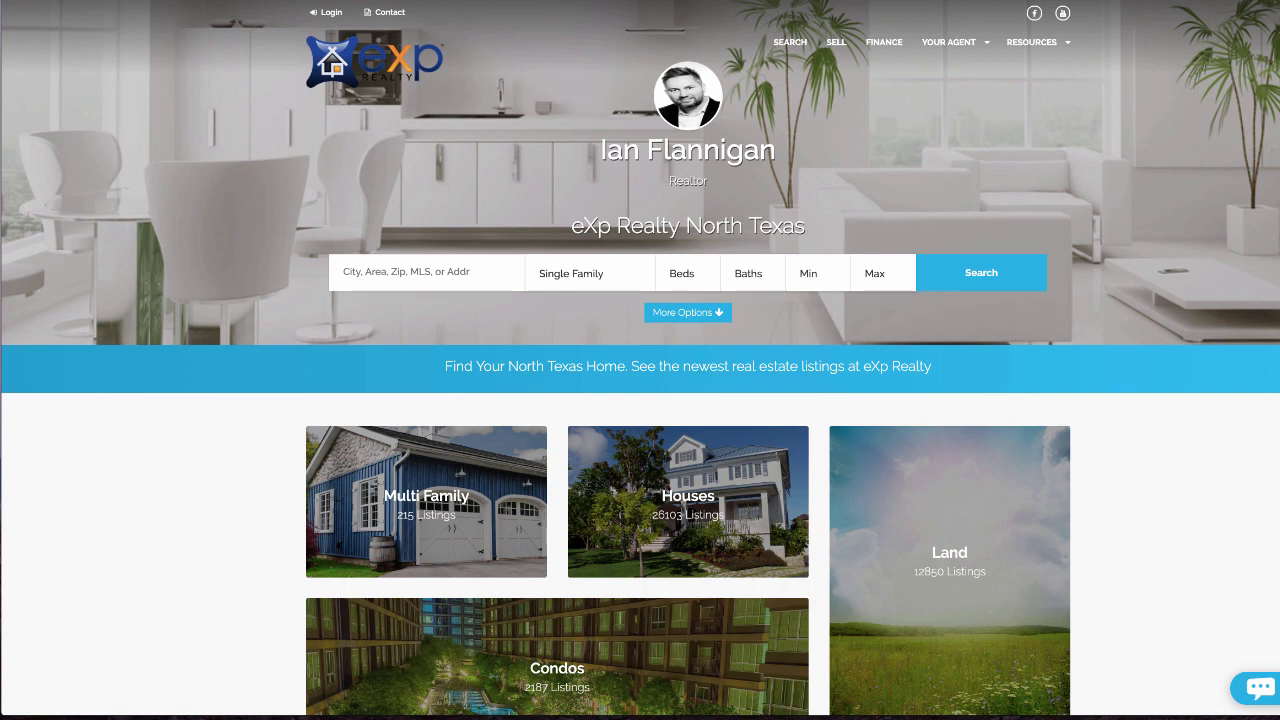
Step: Search the property listings for single-family homes using the location terms plano and tx
click(420, 272)
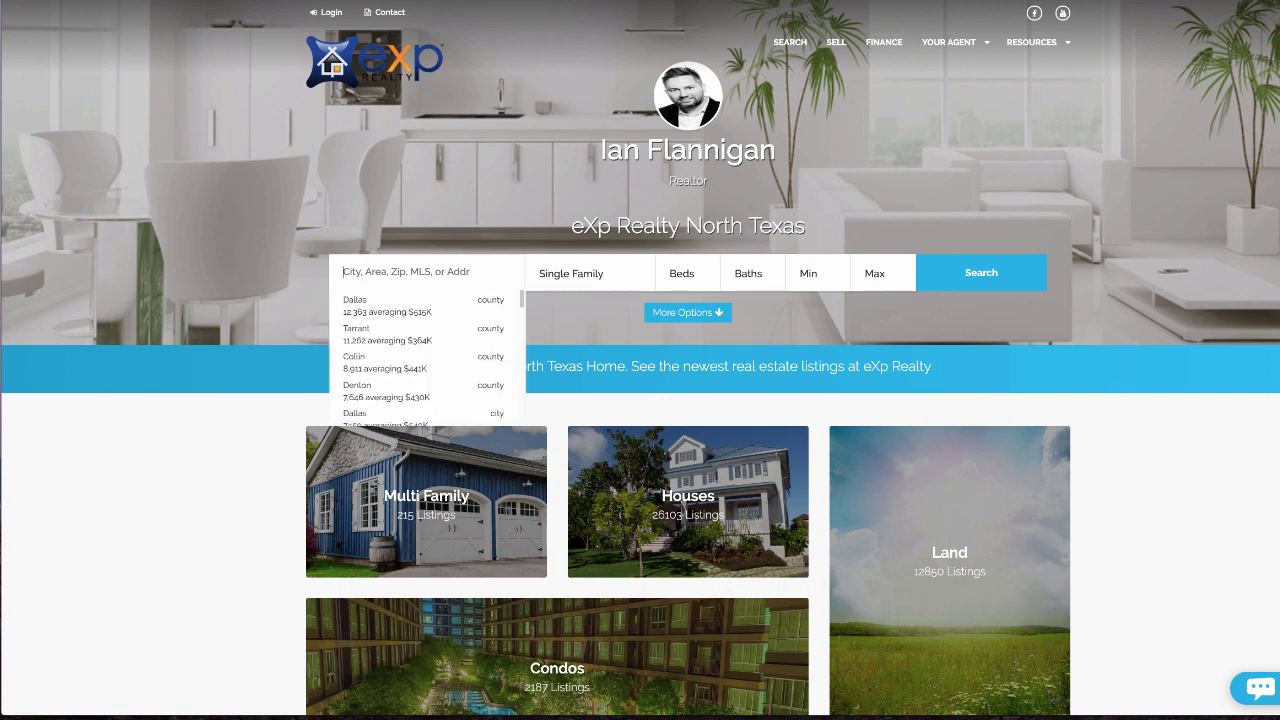
text(plano)
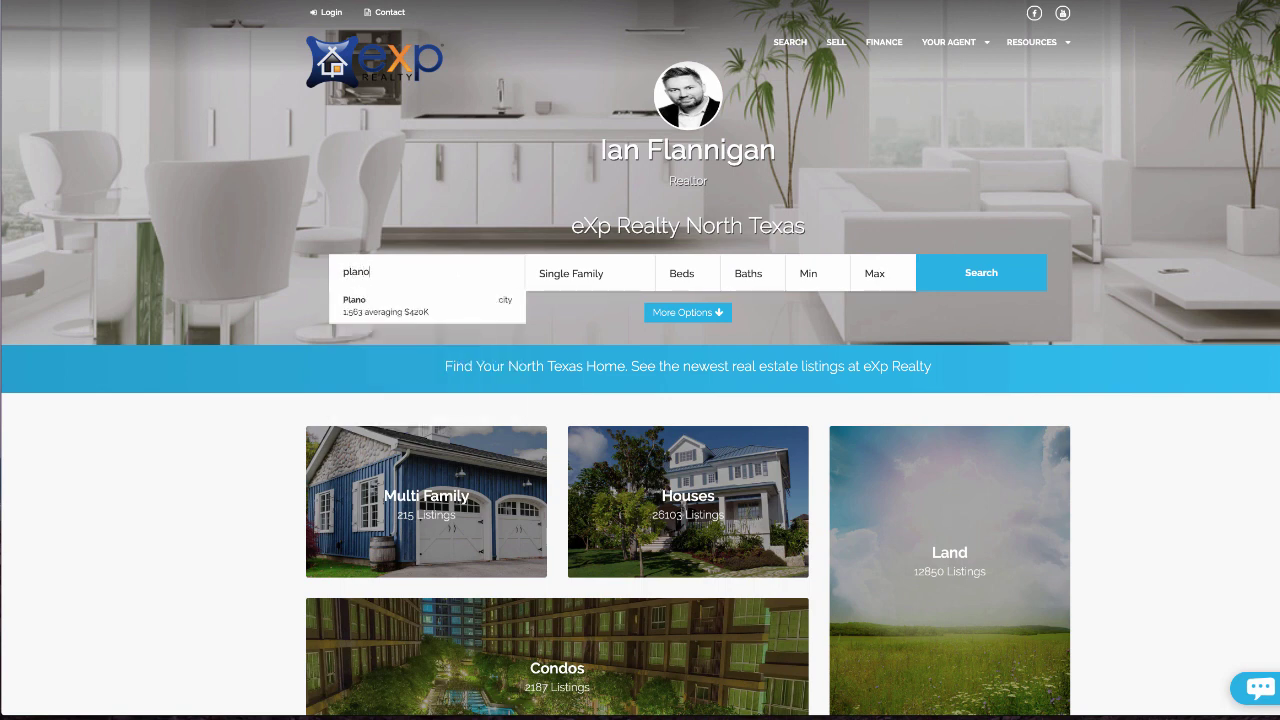
key(Return)
text(tx)
key(Return)
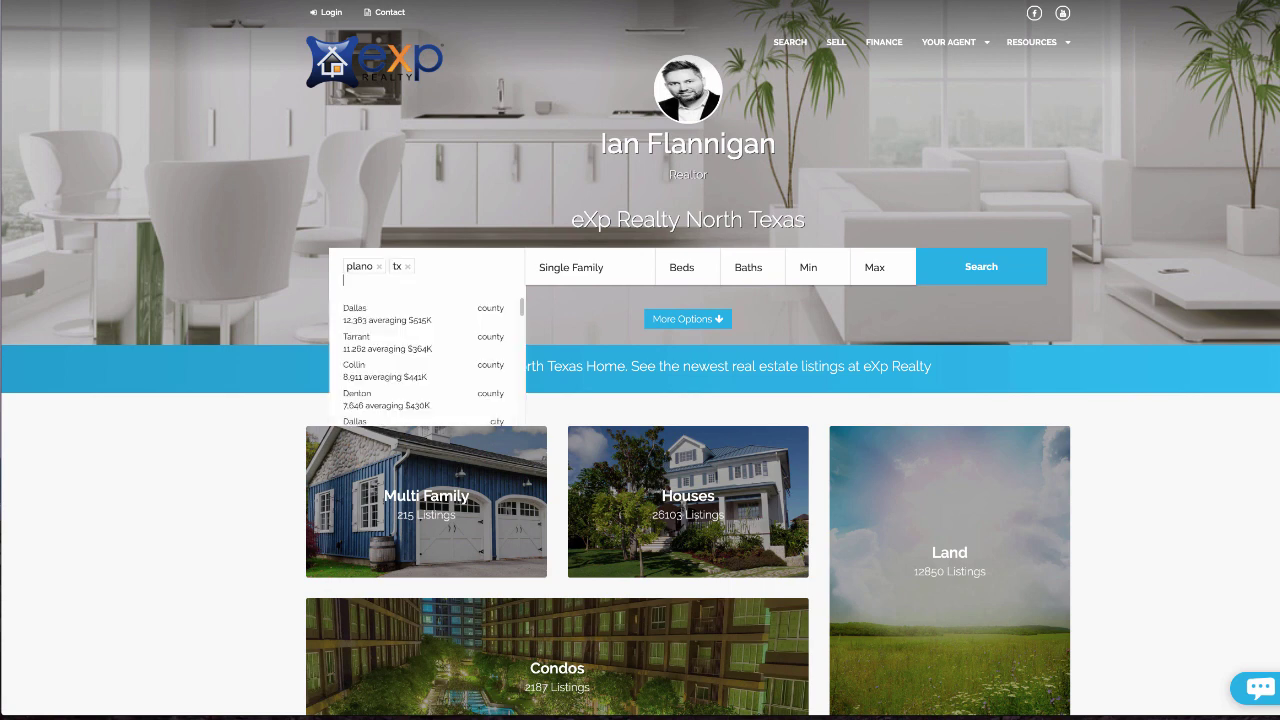
key(Return)
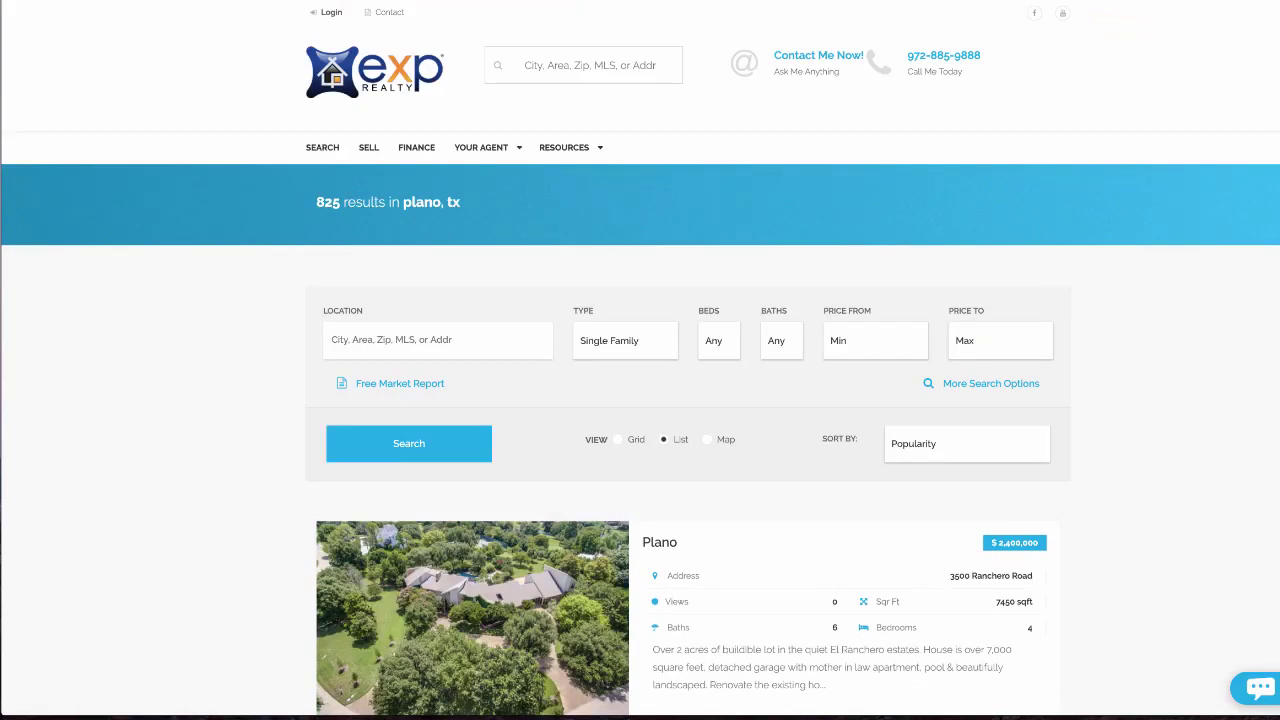
Step: Try to save the $5,999,000 golf course property from the Plano listings, then browse further down the results
scroll(688, 400, down, 8)
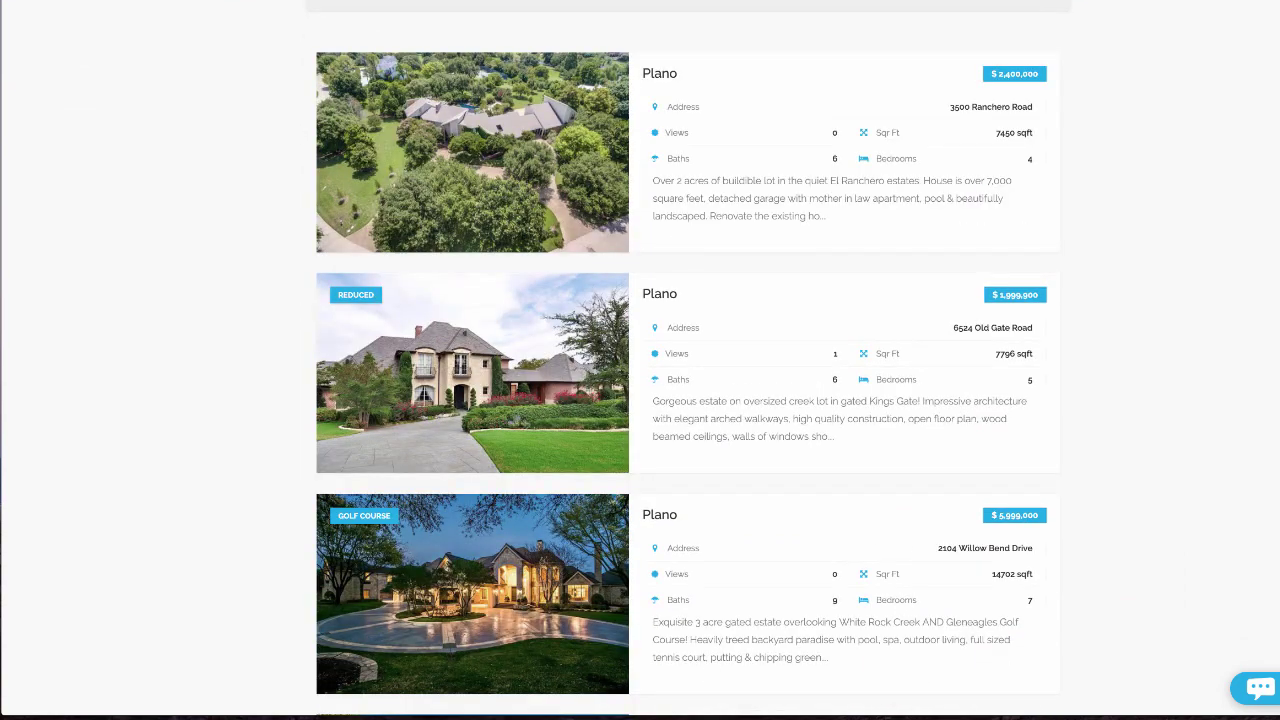
scroll(688, 400, down, 2)
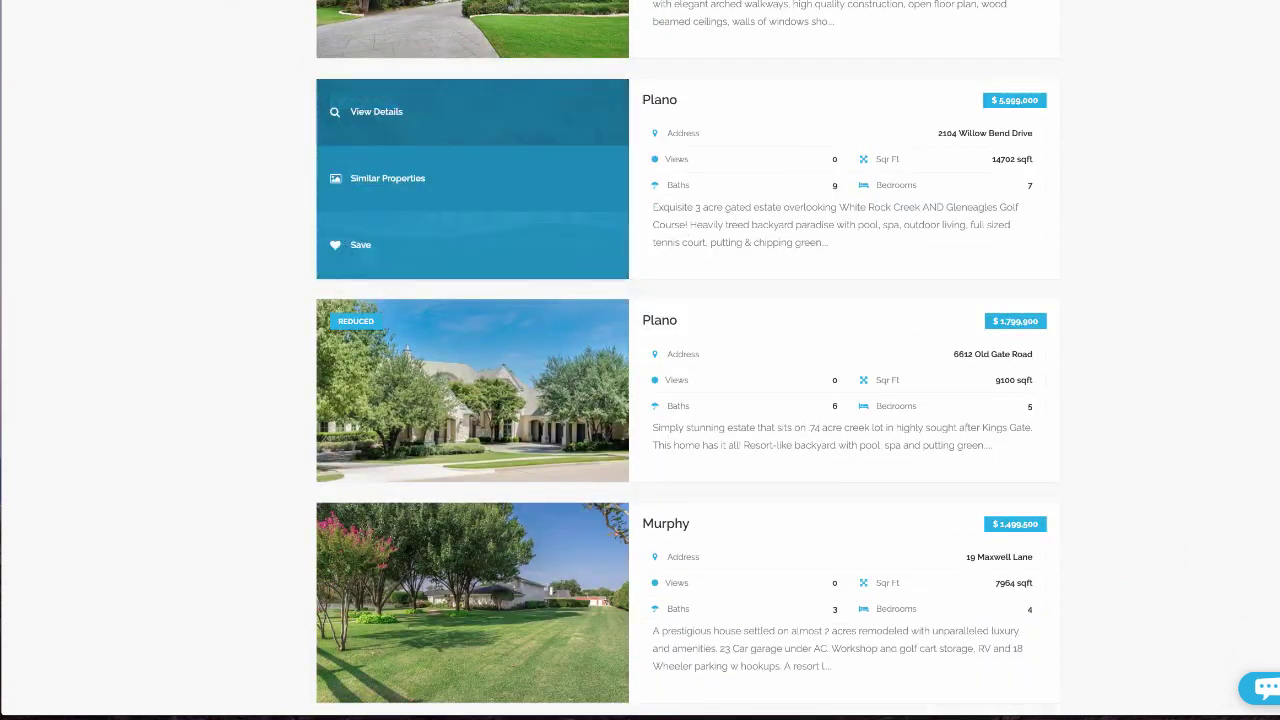
click(357, 245)
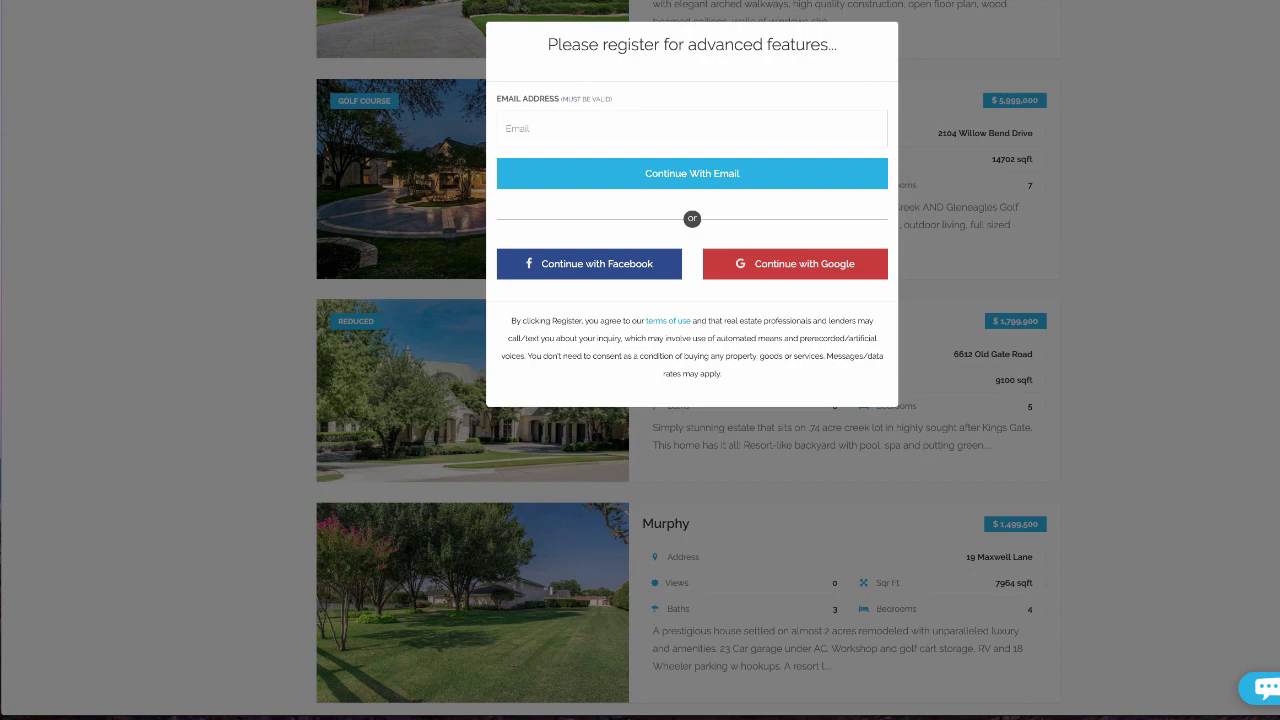
key(Escape)
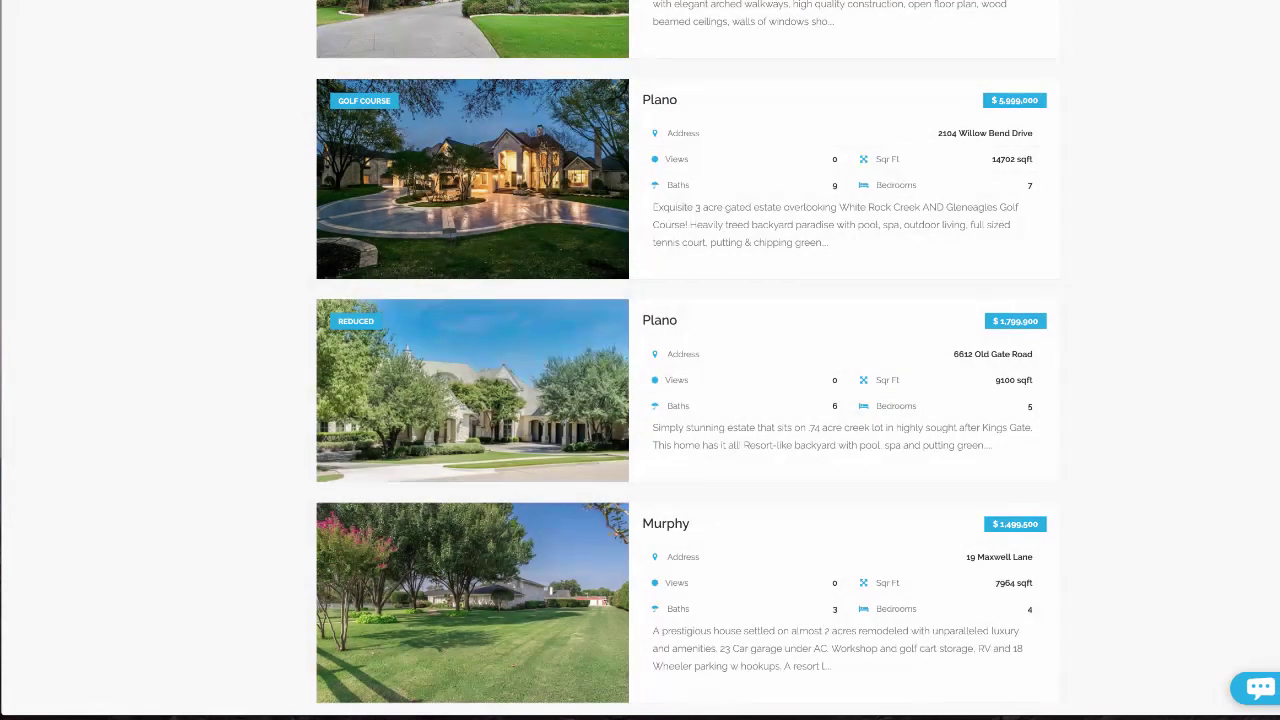
scroll(640, 360, down, 5)
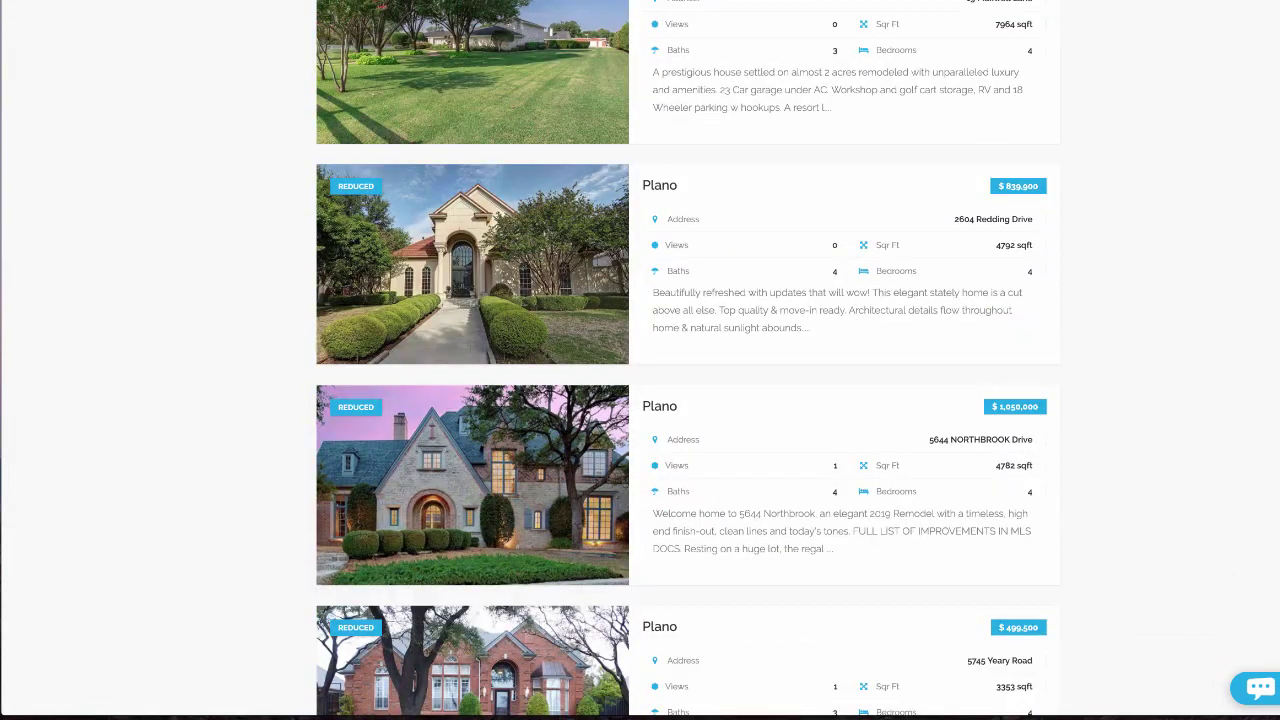
scroll(640, 360, down, 2)
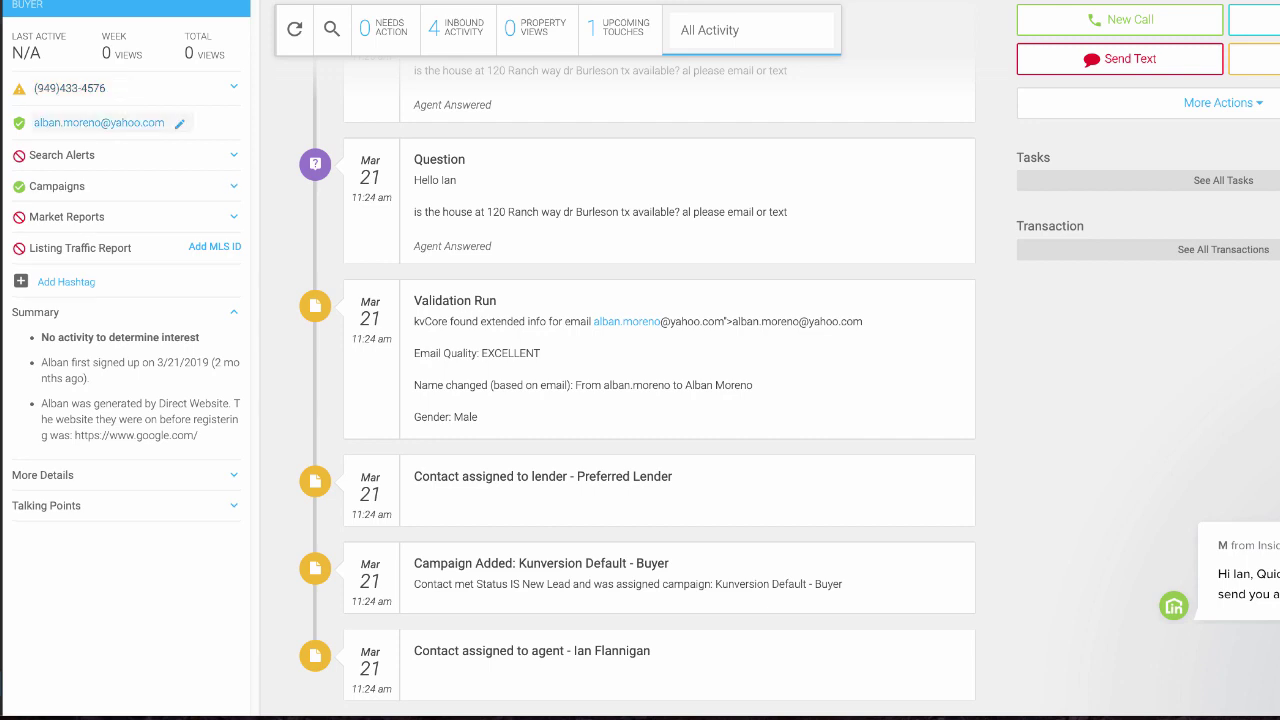
Step: Review the buyer lead's activity timeline in kvCORE from the first assignment entries up through the questions, text messages and emails
scroll(659, 380, up, 1)
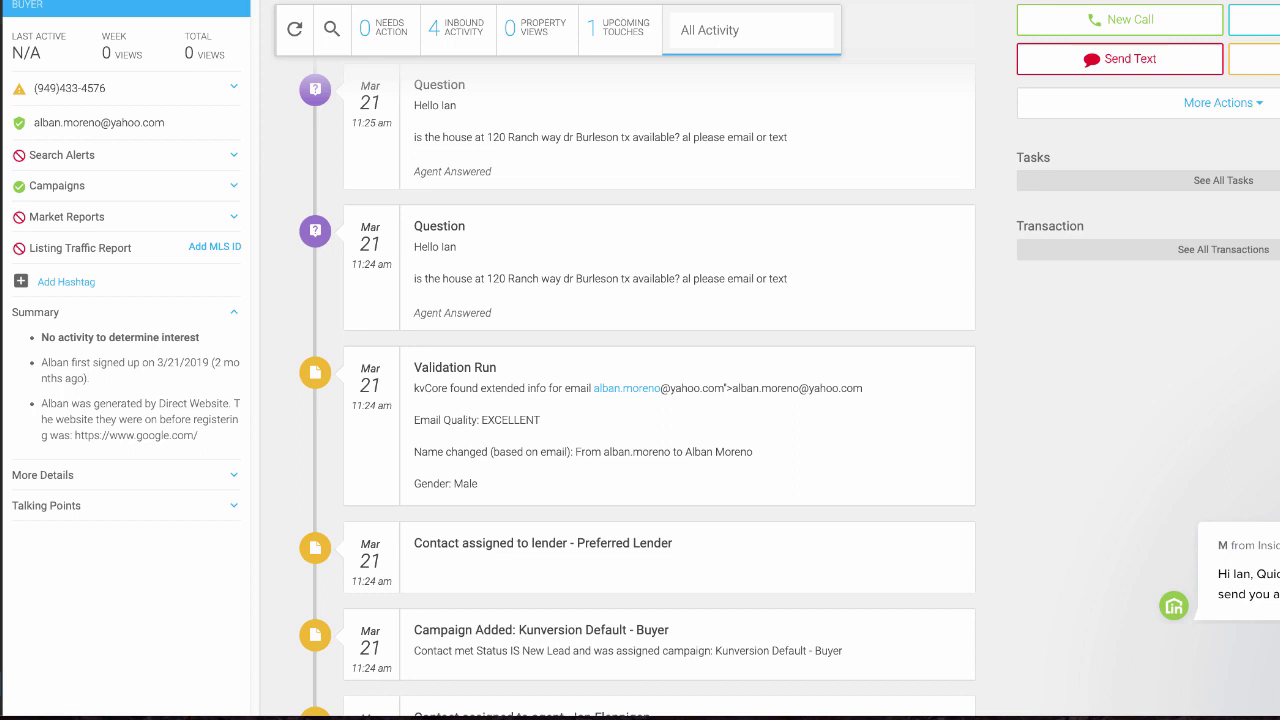
scroll(659, 380, up, 1)
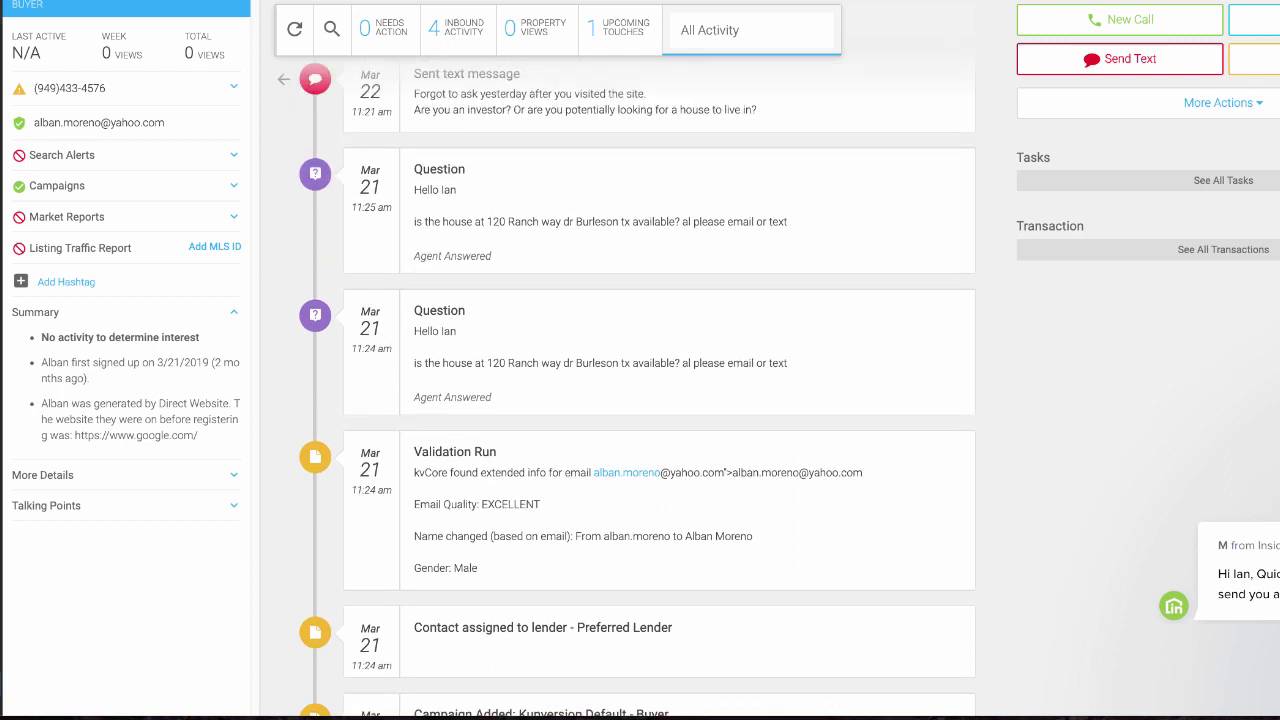
scroll(659, 380, up, 2)
scroll(659, 380, up, 1)
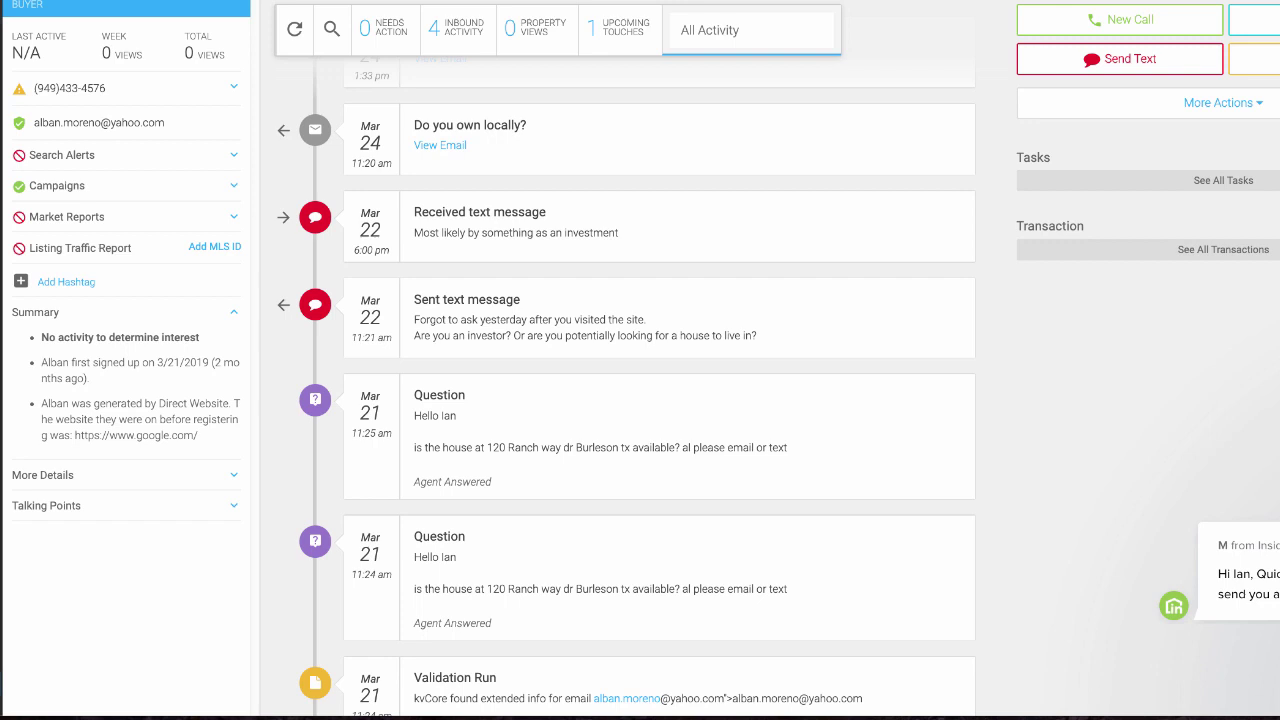
scroll(659, 380, up, 2)
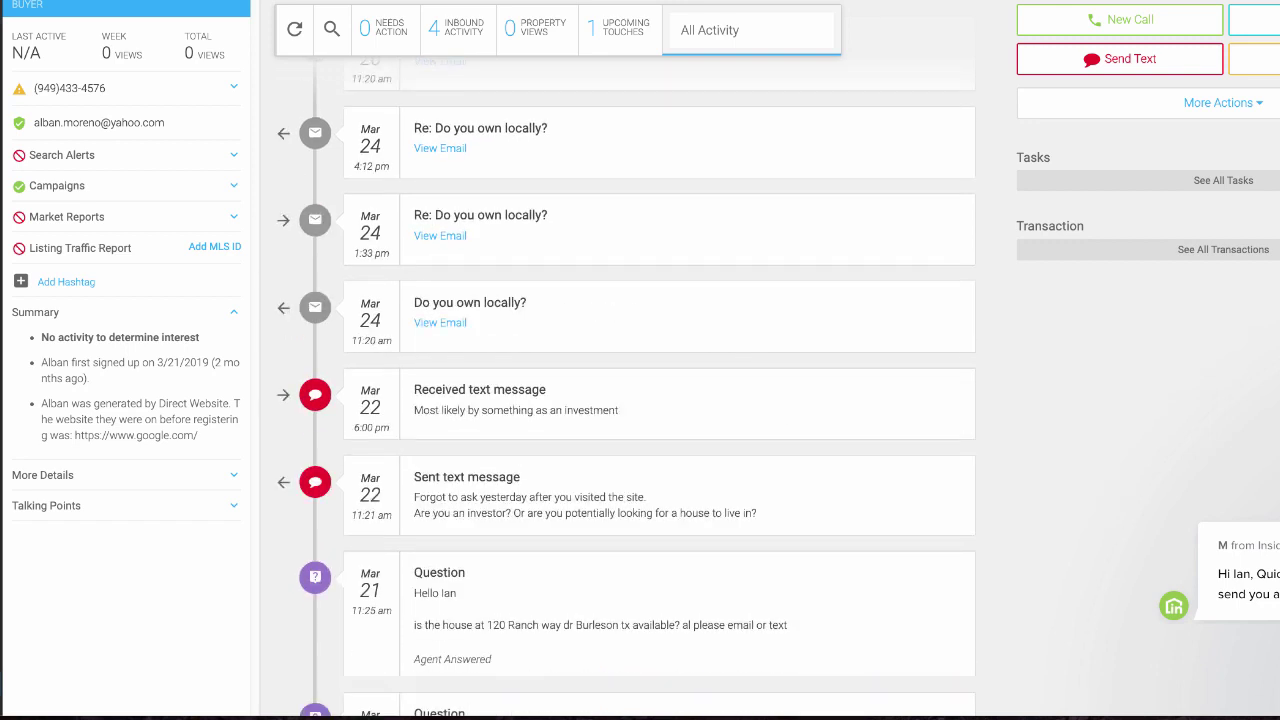
scroll(313, 221, up, 2)
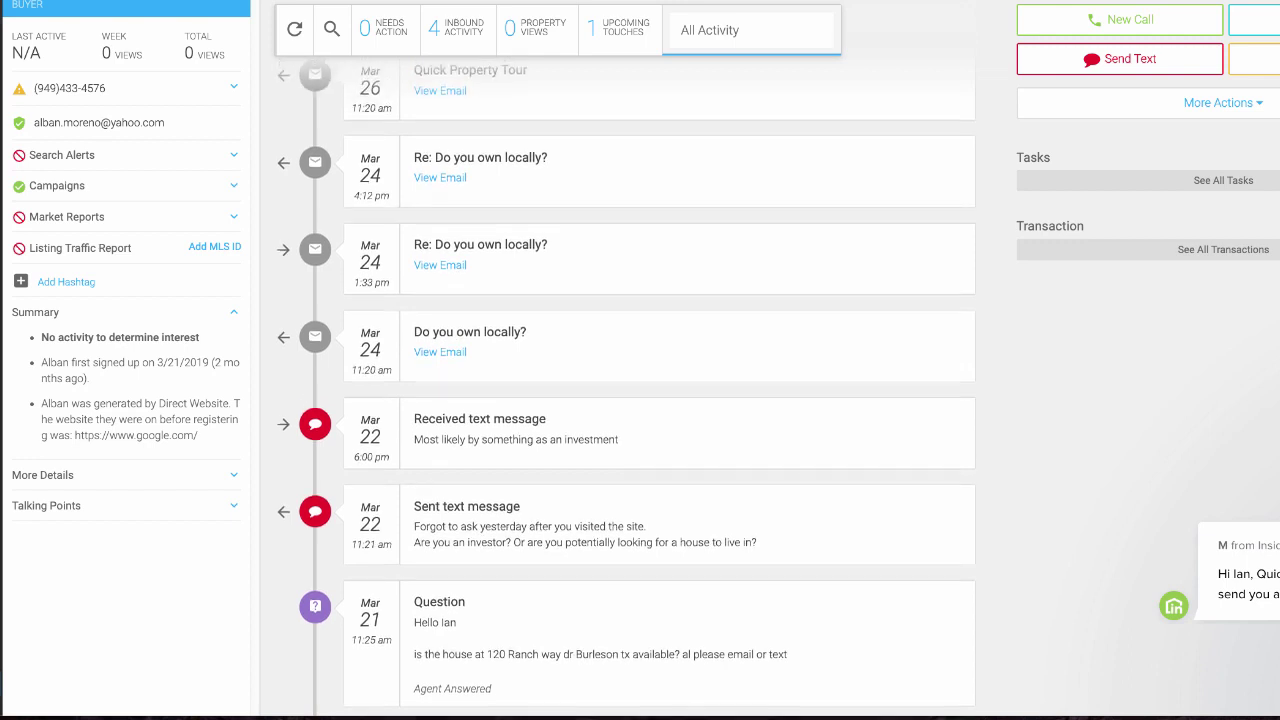
scroll(313, 221, up, 1)
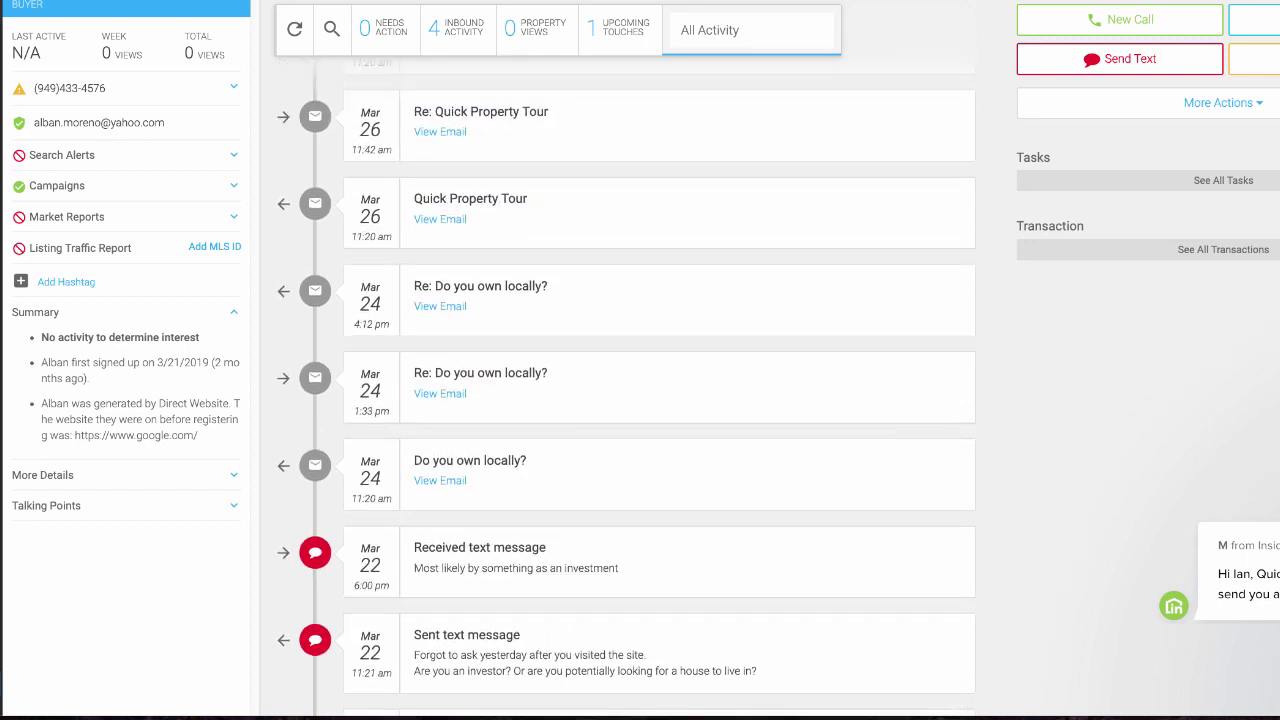
scroll(626, 387, up, 1)
scroll(626, 387, up, 5)
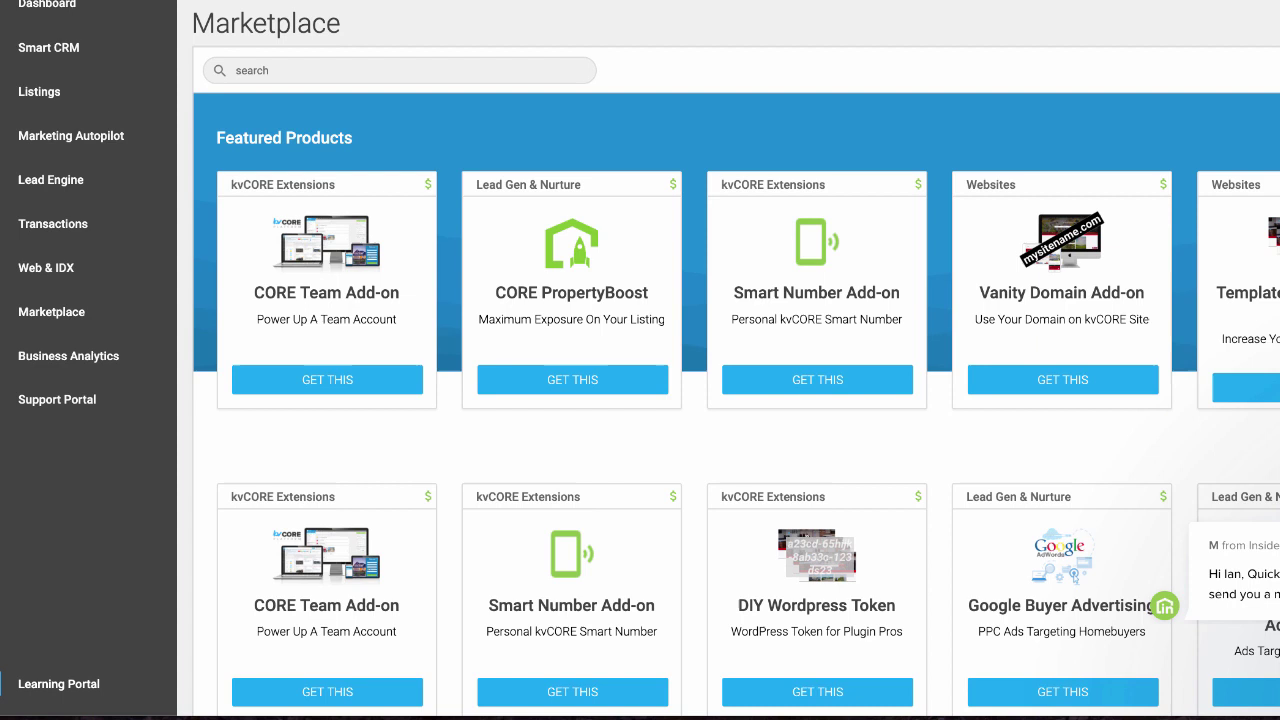
Step: Examine the featured products and the add-ons offered for extensions, lead generation and websites in the kvCORE Marketplace
scroll(736, 360, down, 1)
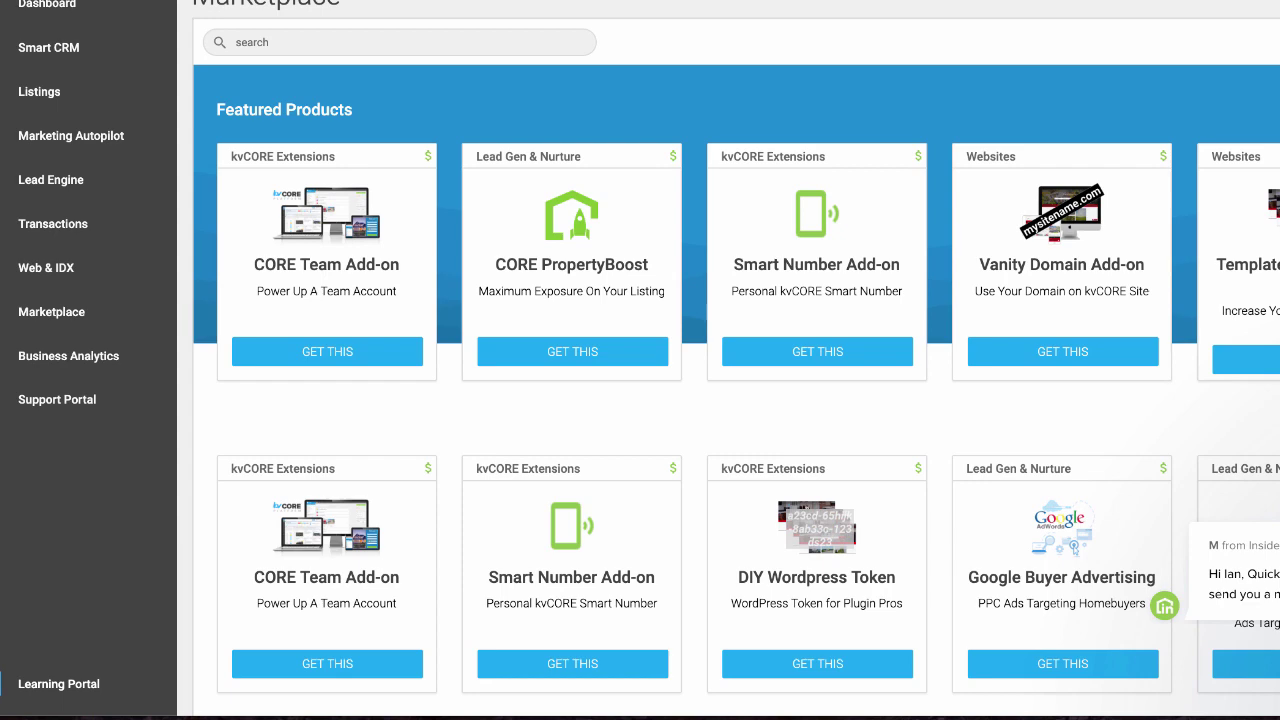
scroll(736, 360, down, 3)
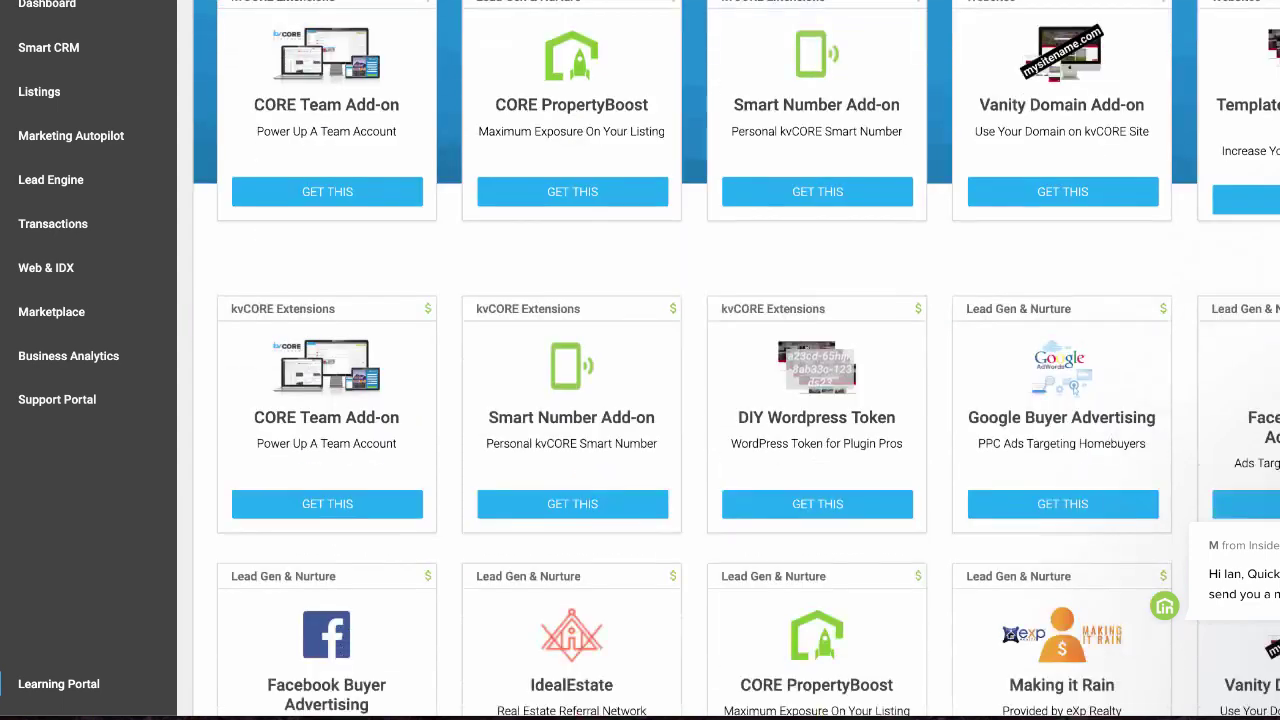
scroll(736, 360, down, 3)
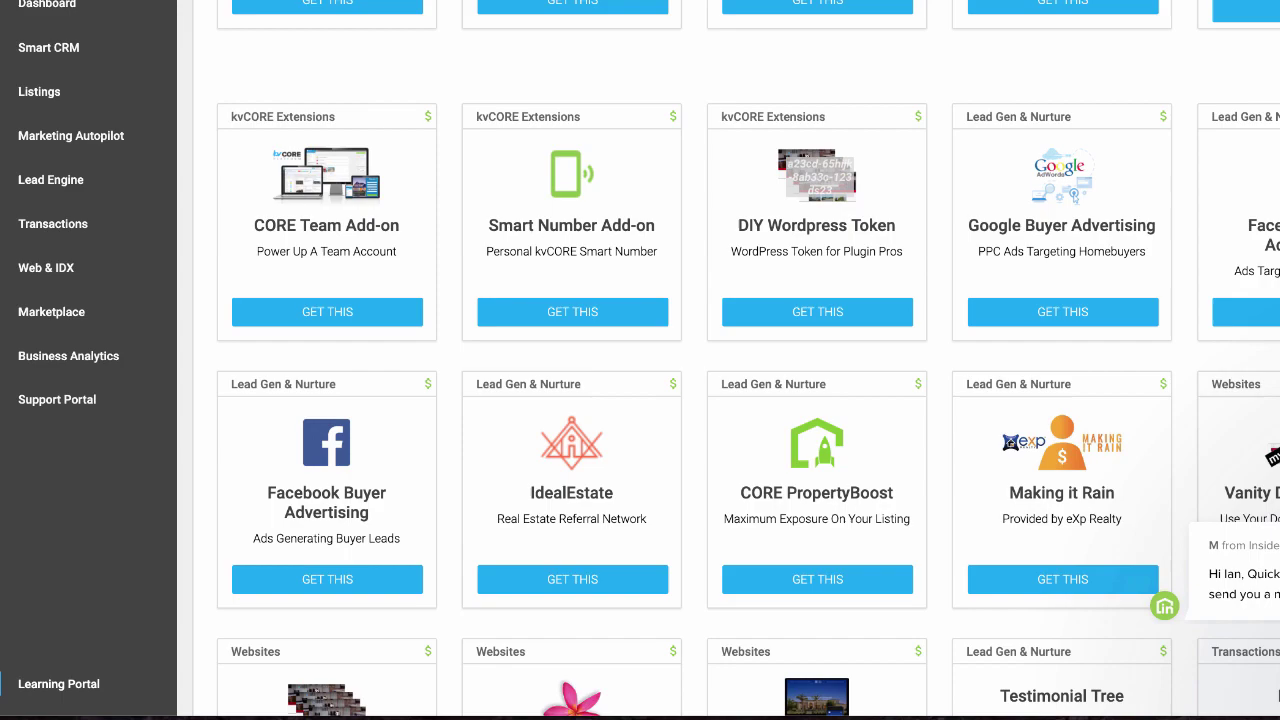
scroll(736, 360, down, 3)
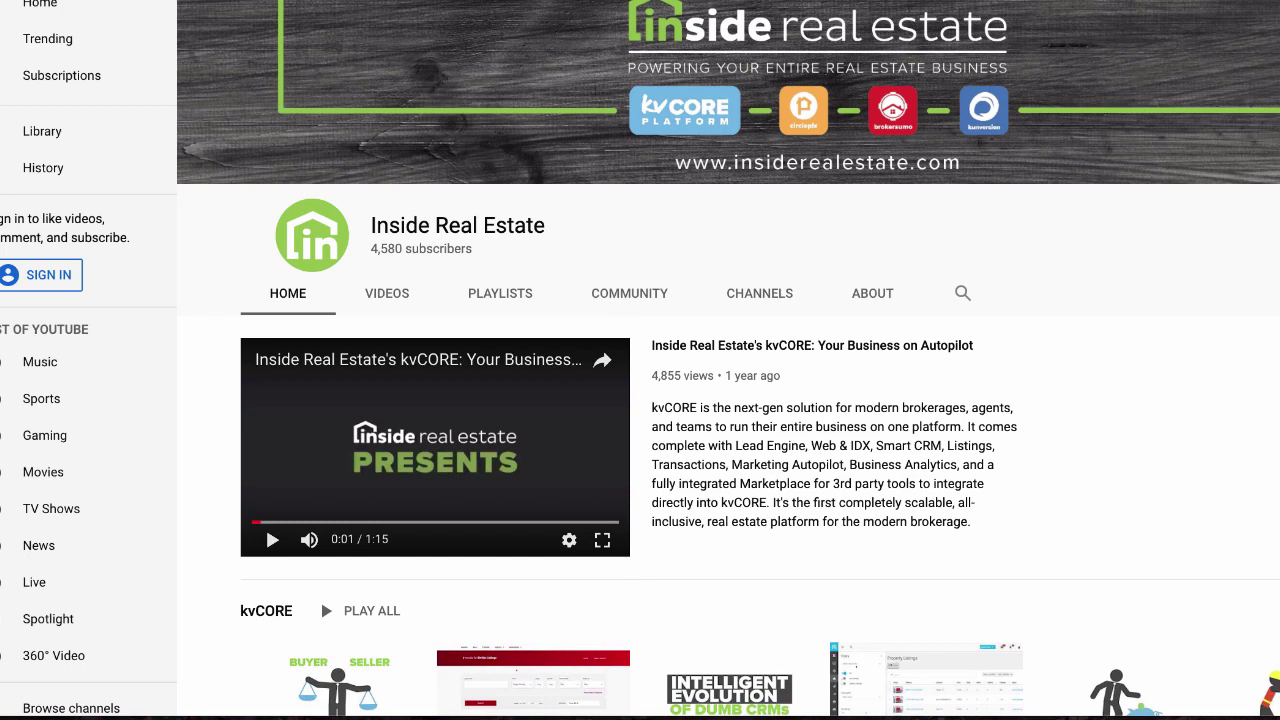
Step: Look through the video playlists on Inside Real Estate's YouTube channel, from kvCORE to BrokerSumo Training, and return to the channel header
scroll(1120, 290, down, 4)
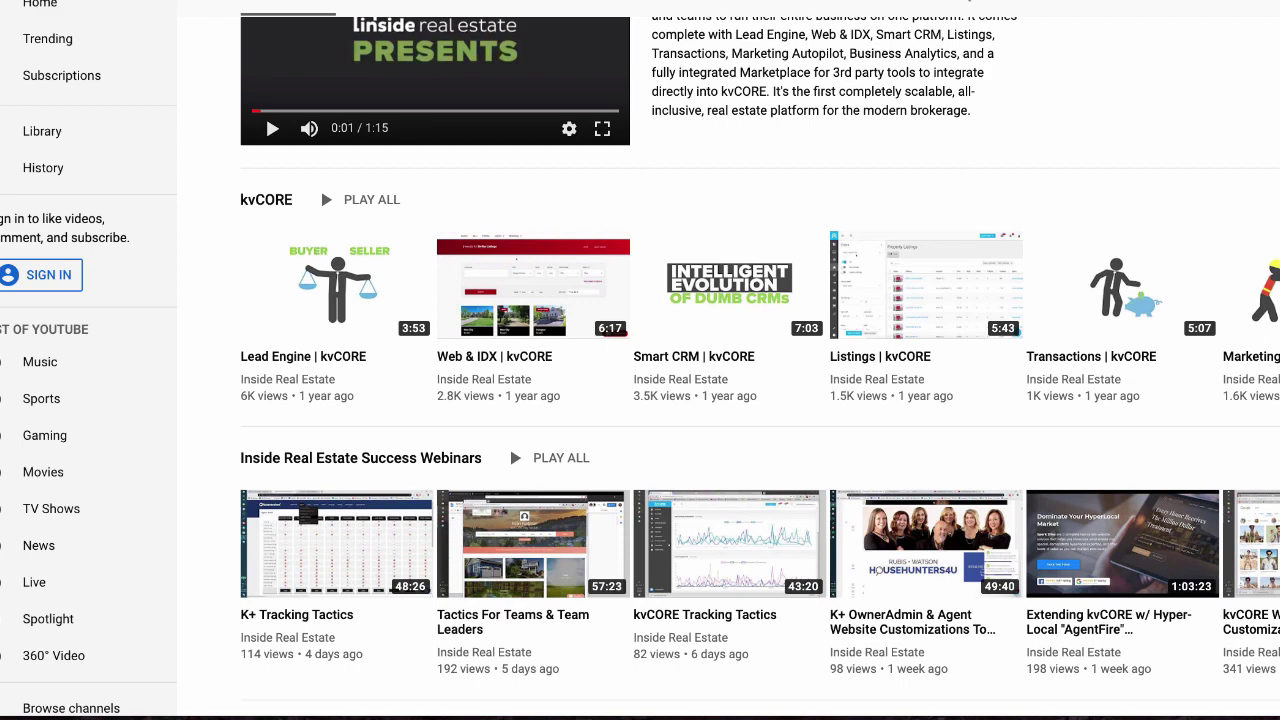
scroll(700, 400, down, 2)
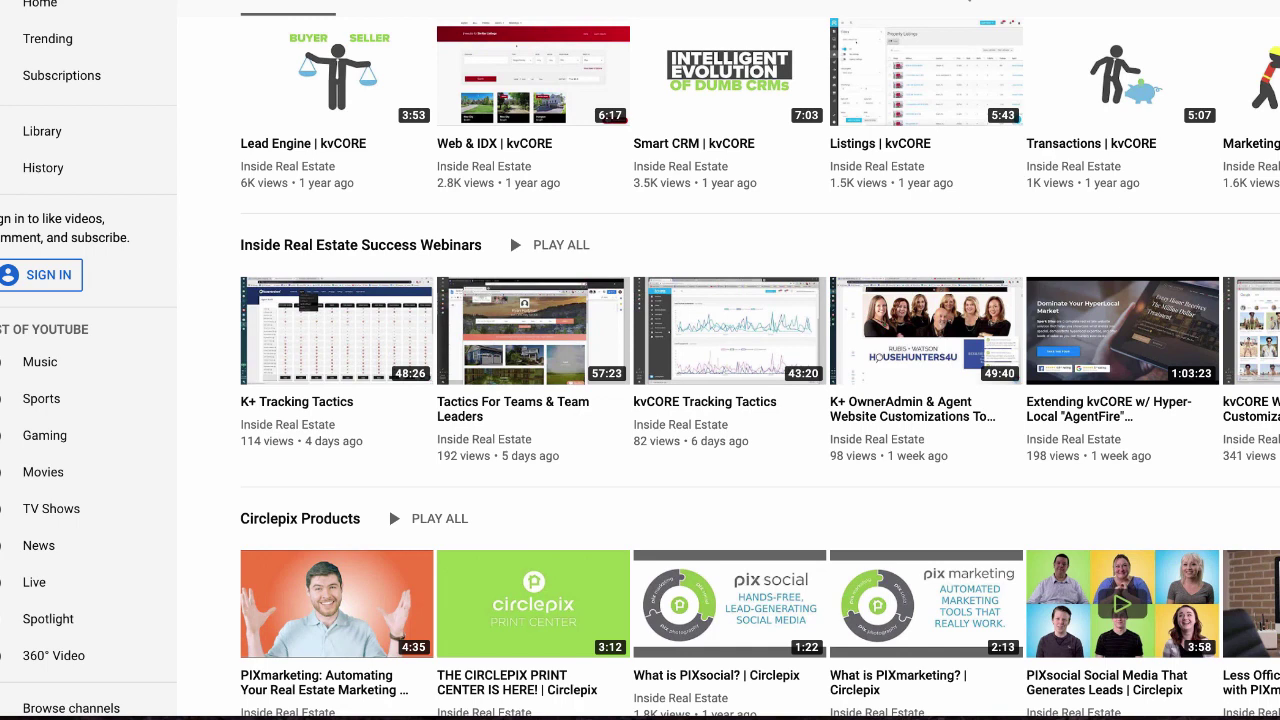
scroll(760, 400, down, 1)
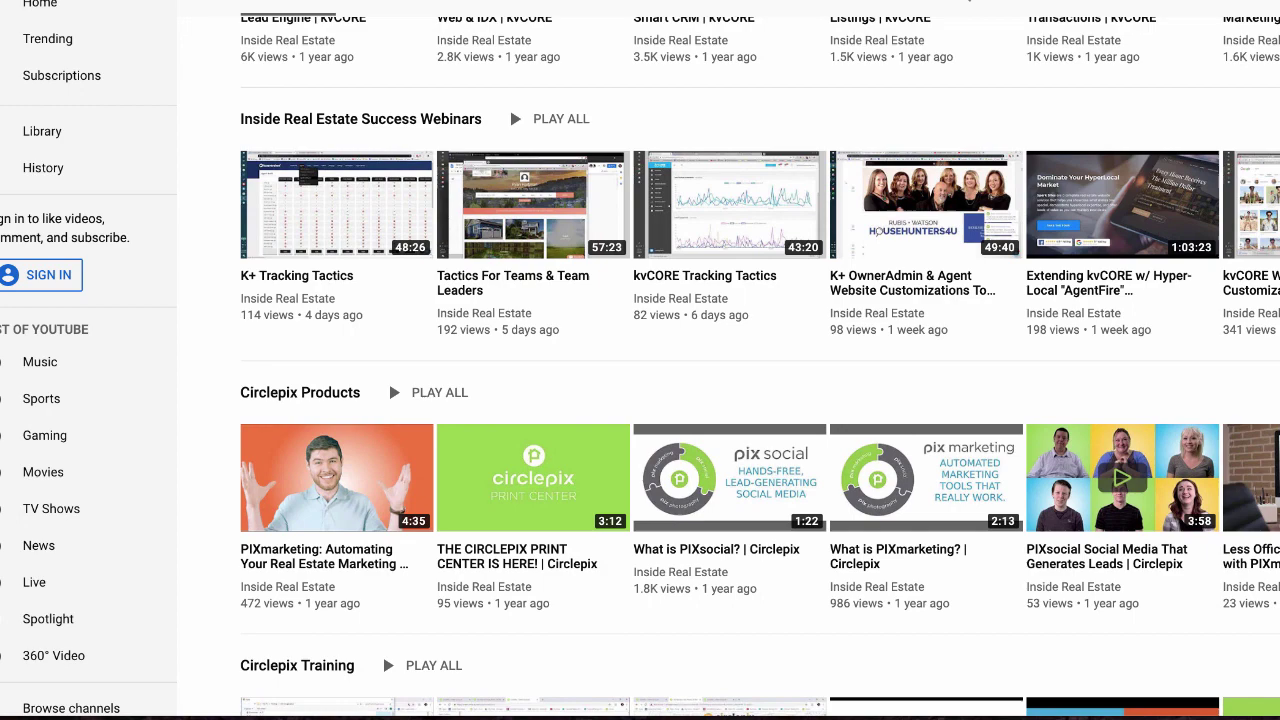
scroll(760, 400, down, 3)
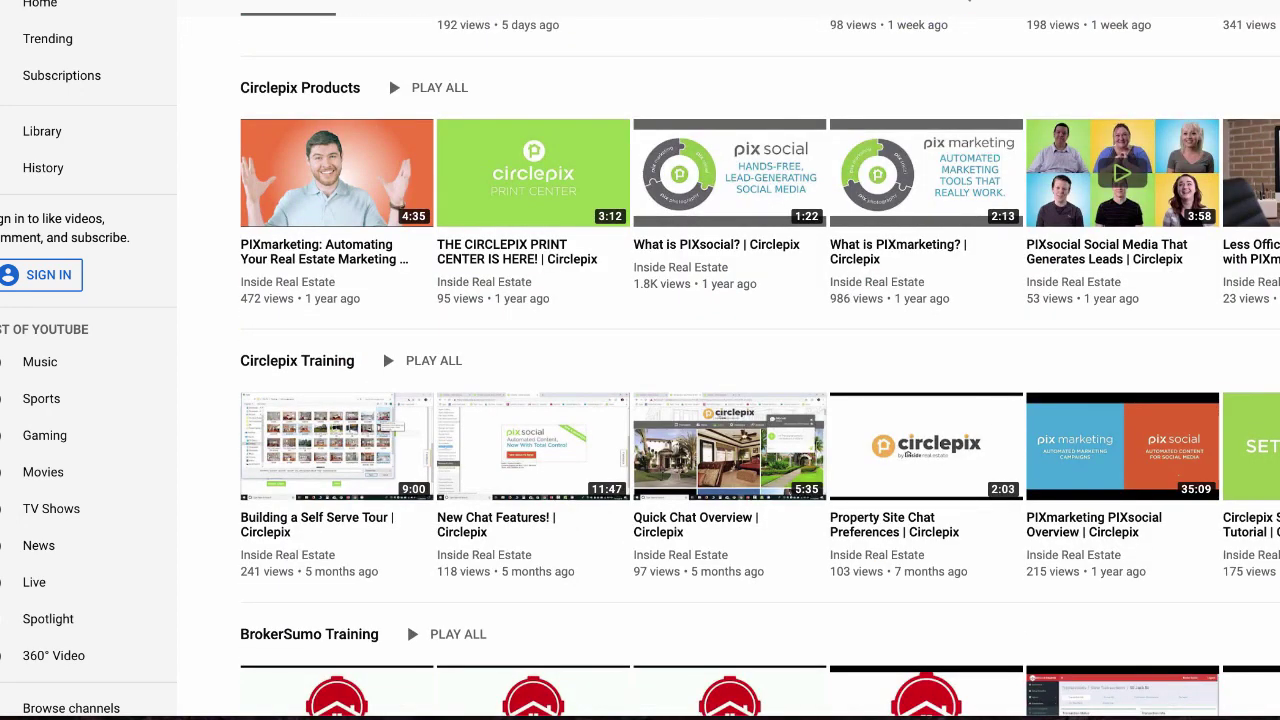
scroll(760, 400, down, 2)
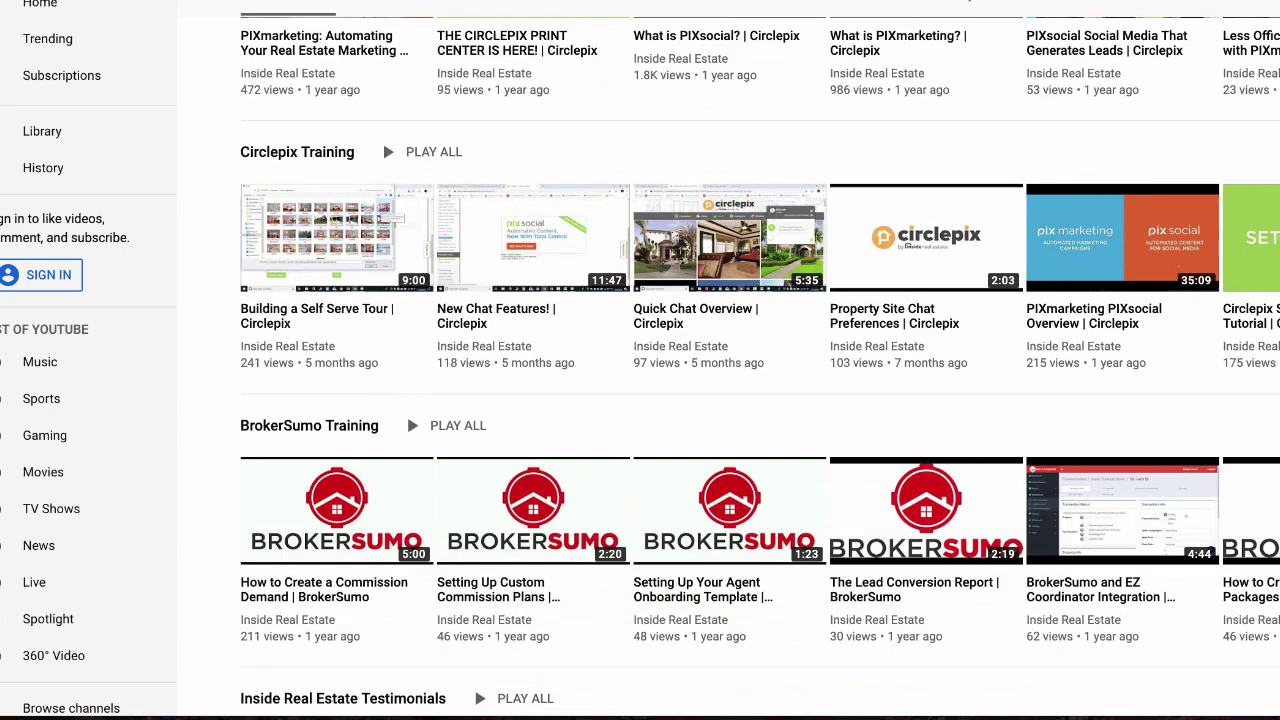
scroll(760, 400, up, 7)
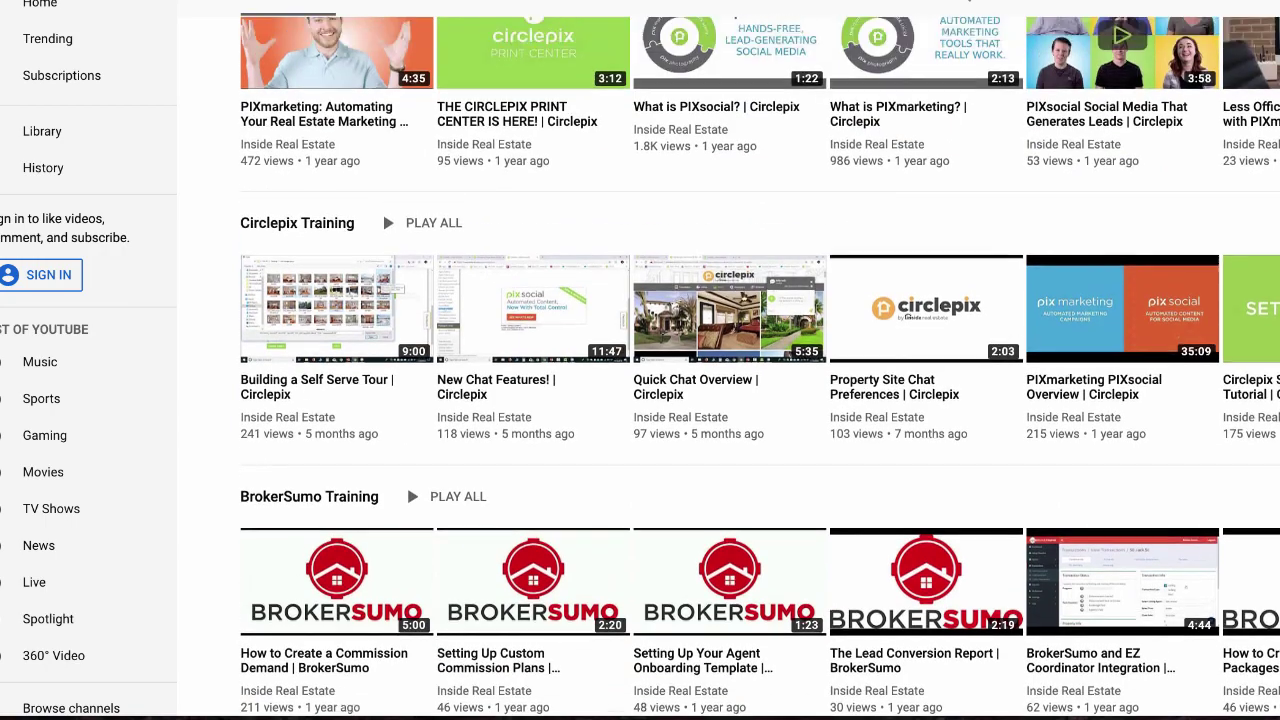
scroll(760, 400, up, 2)
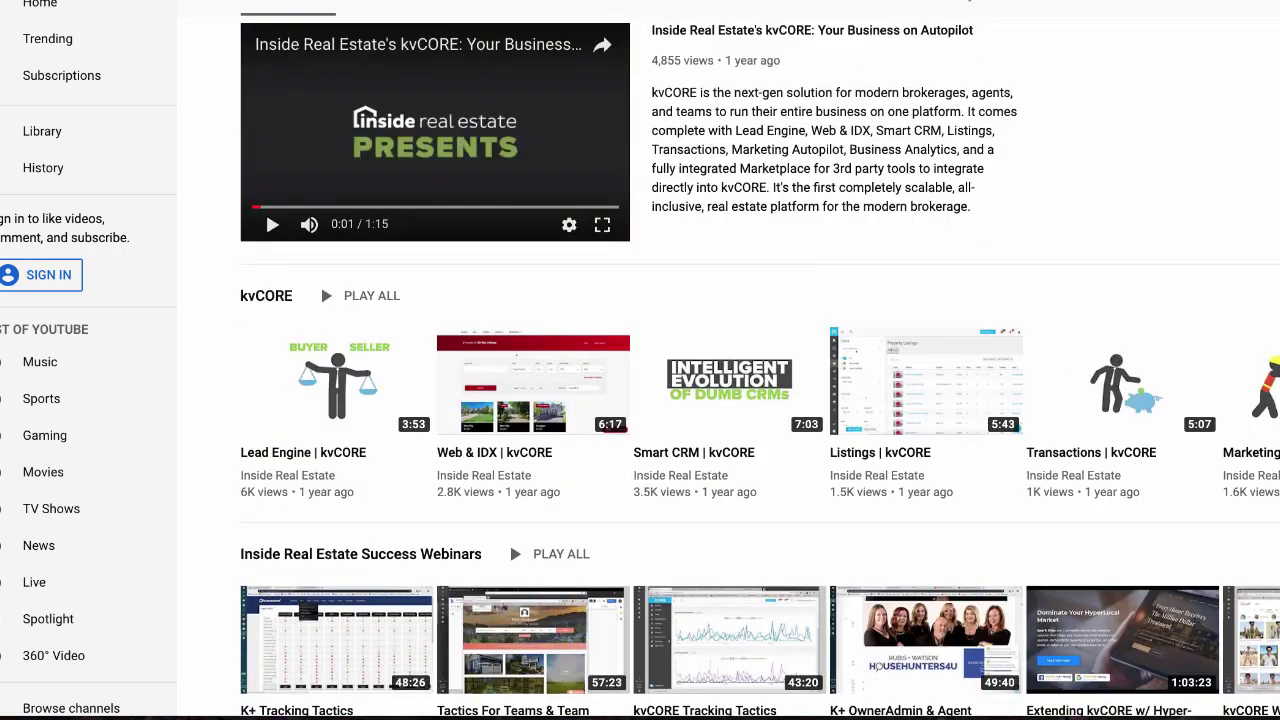
scroll(760, 400, up, 3)
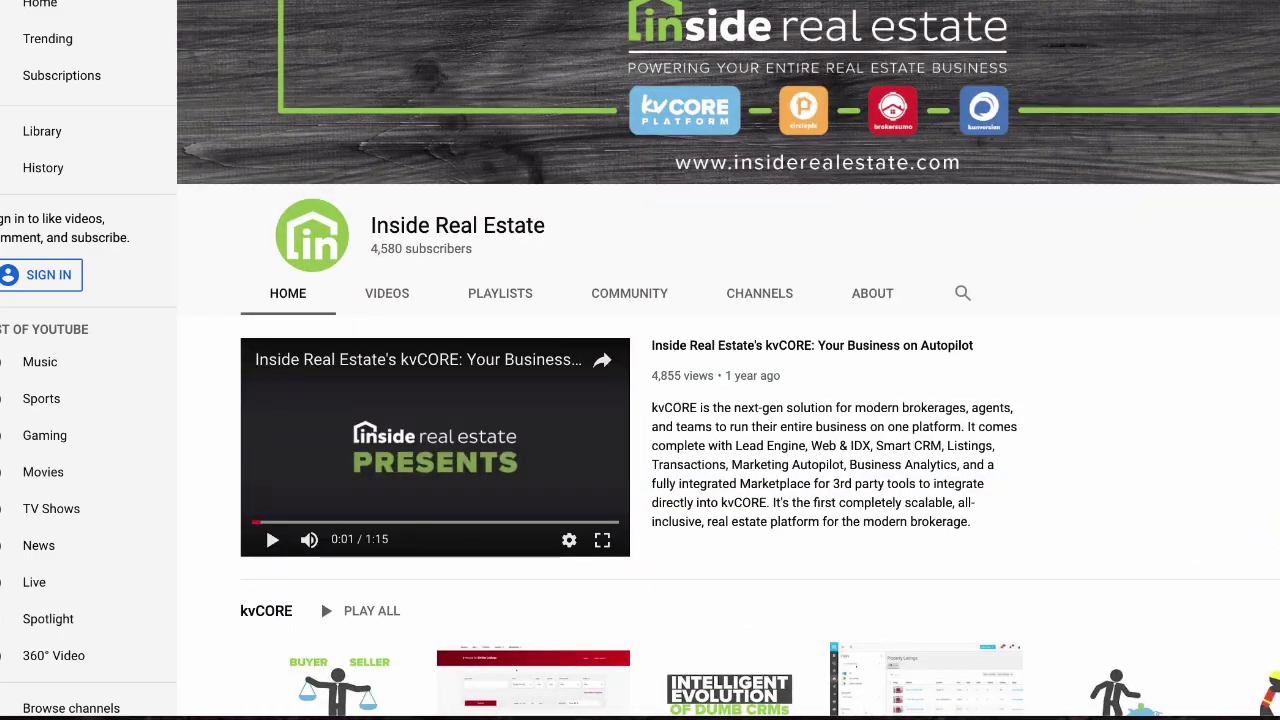